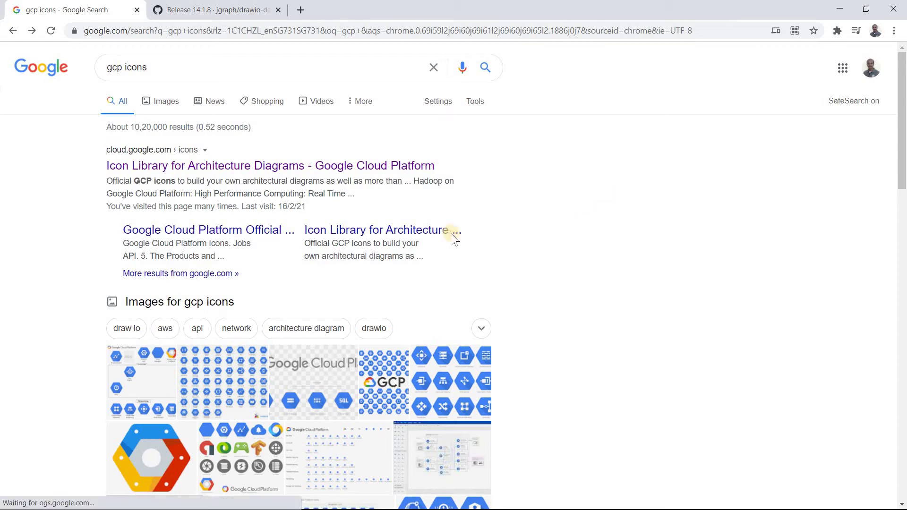
Step: Open the Google Cloud icon library page and scroll down to the Asset Library cards, including Draw.io
{"action": "left_click", "coordinate": [295, 165]}
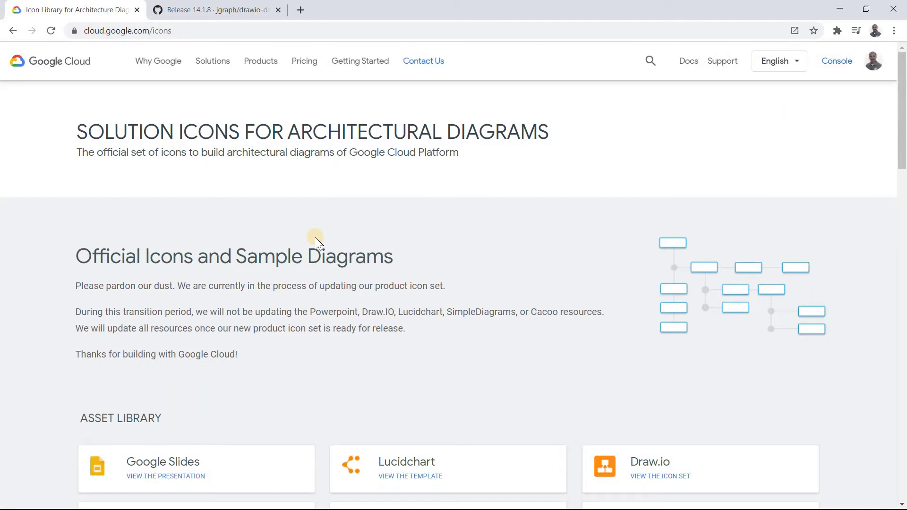
{"action": "scroll", "coordinate": [395, 245], "scroll_direction": "down", "scroll_amount": 10}
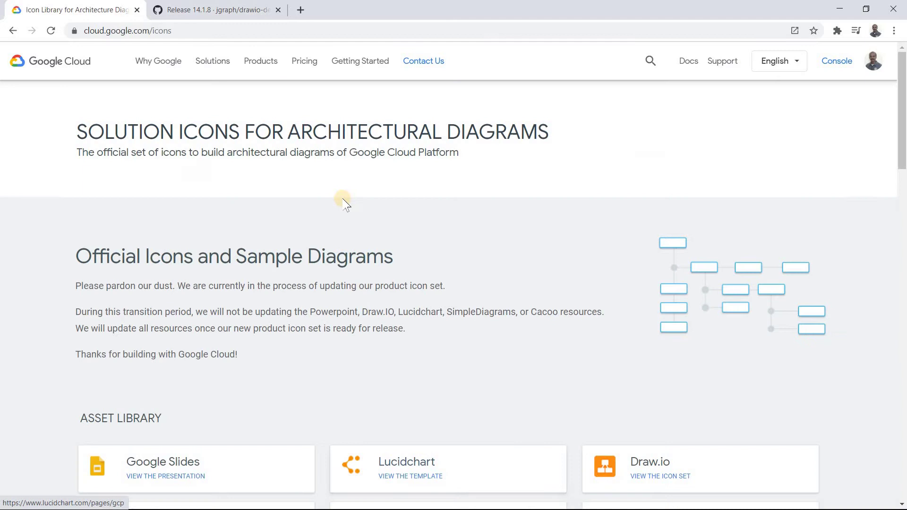
{"action": "scroll", "coordinate": [344, 198], "scroll_direction": "up", "scroll_amount": 10}
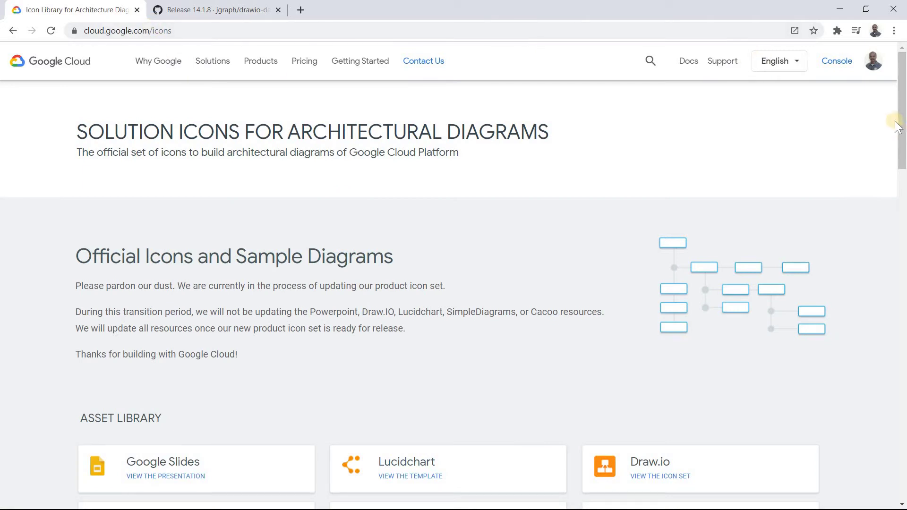
{"action": "scroll", "coordinate": [902, 118], "scroll_direction": "down", "scroll_amount": 4}
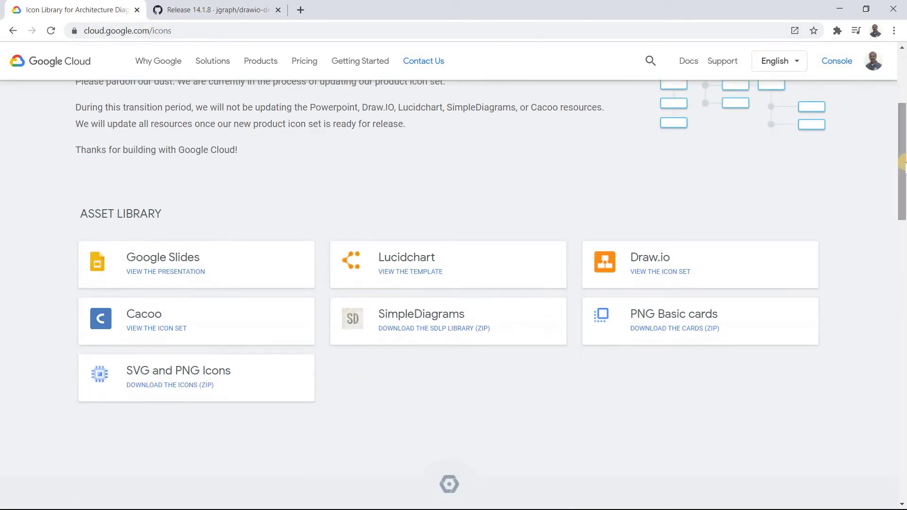
{"action": "left_click", "coordinate": [663, 266]}
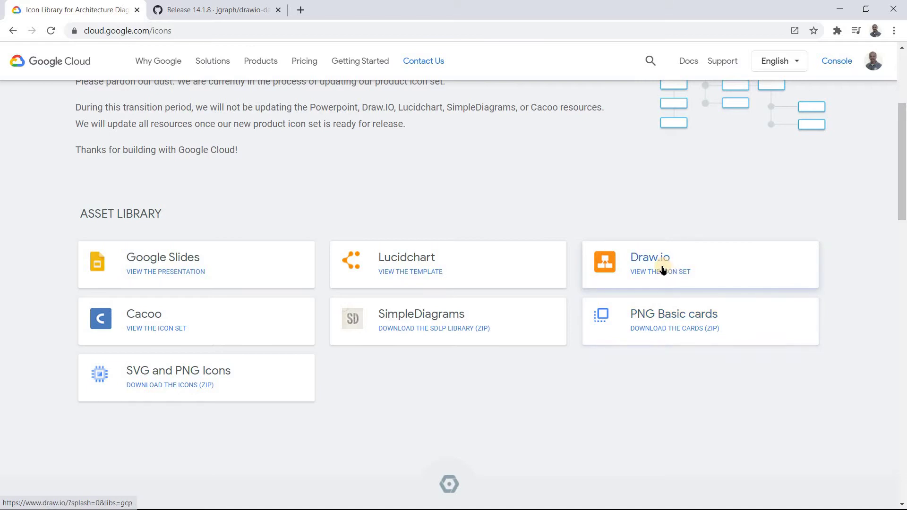
Step: Return to the drawio repository and follow the draw.io Desktop link to release 14.1.8
{"action": "left_click", "coordinate": [215, 10]}
{"action": "left_click", "coordinate": [12, 30]}
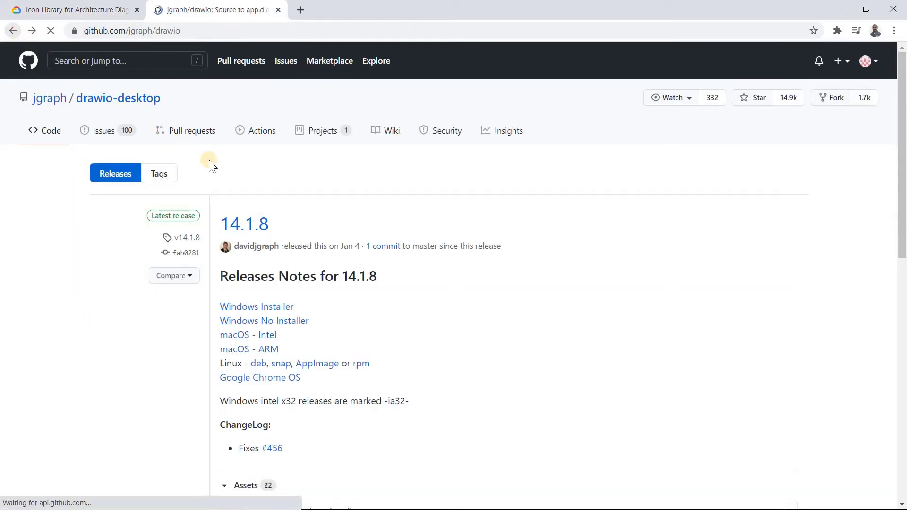
{"action": "scroll", "coordinate": [284, 227], "scroll_direction": "up", "scroll_amount": 10}
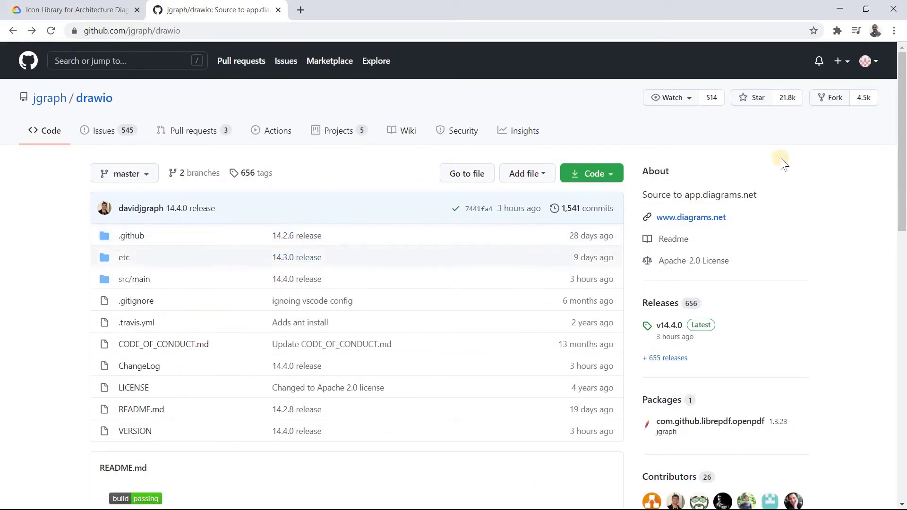
{"action": "left_click_drag", "start_coordinate": [903, 113], "coordinate": [902, 367]}
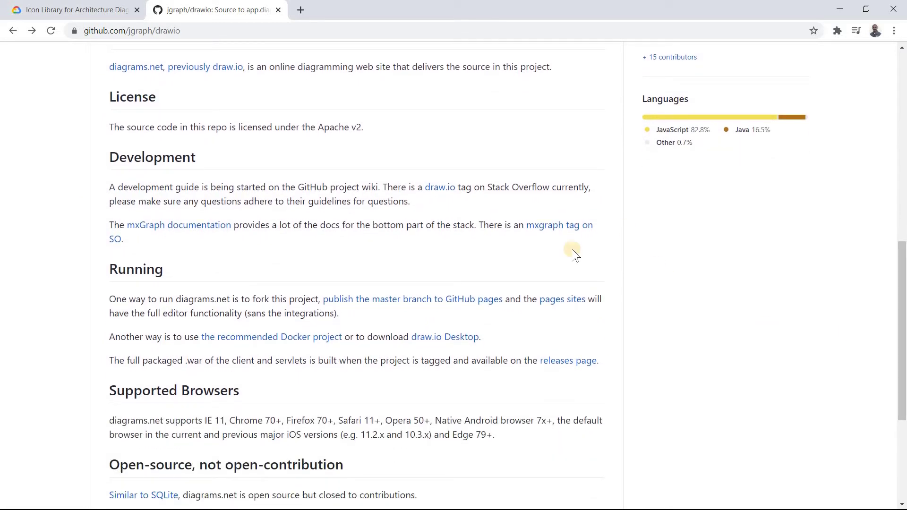
{"action": "left_click", "coordinate": [457, 338]}
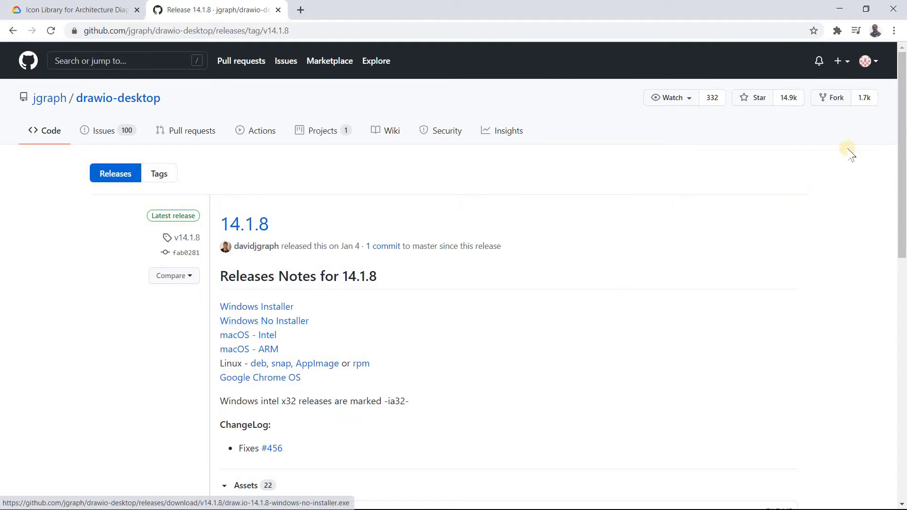
Step: Scroll through the release's 22 assets: Windows installers, dmg, deb and AppImage builds
{"action": "scroll", "coordinate": [903, 141], "scroll_direction": "down", "scroll_amount": 8}
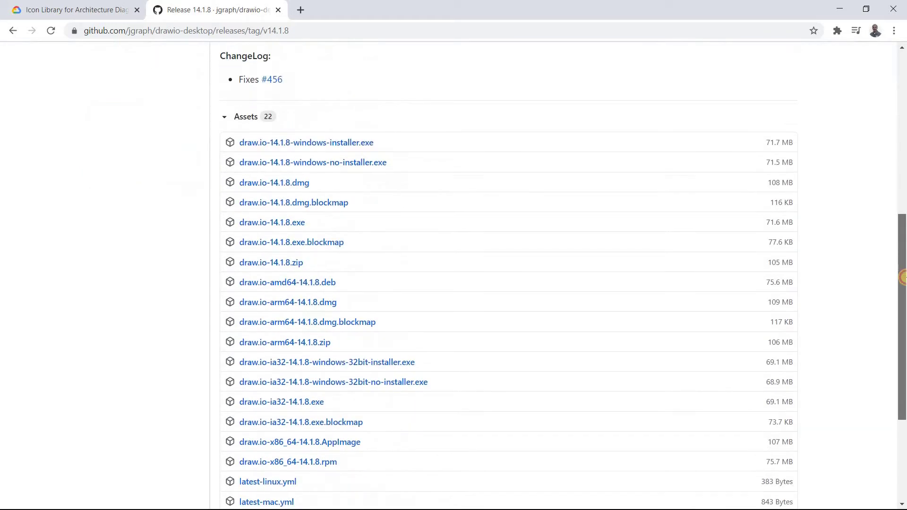
{"action": "scroll", "coordinate": [881, 133], "scroll_direction": "up", "scroll_amount": 7}
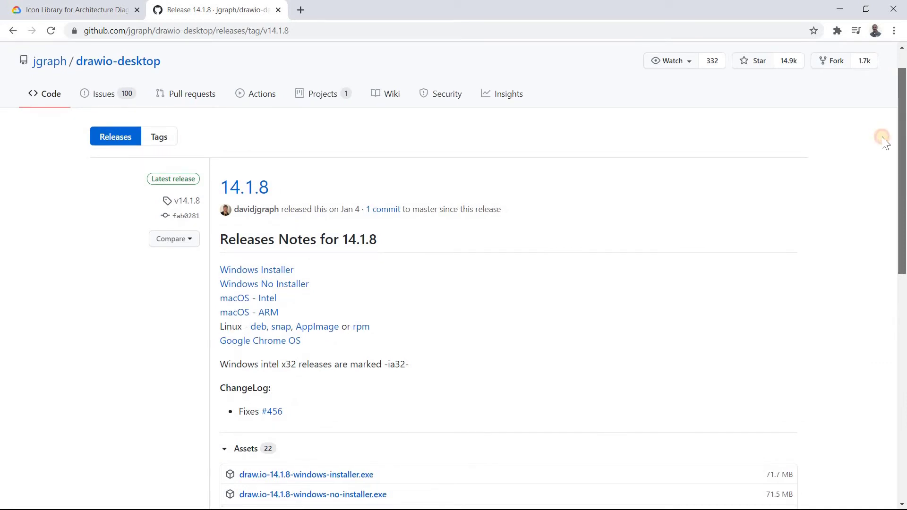
{"action": "scroll", "coordinate": [883, 142], "scroll_direction": "down", "scroll_amount": 1}
{"action": "scroll", "coordinate": [895, 163], "scroll_direction": "down", "scroll_amount": 7}
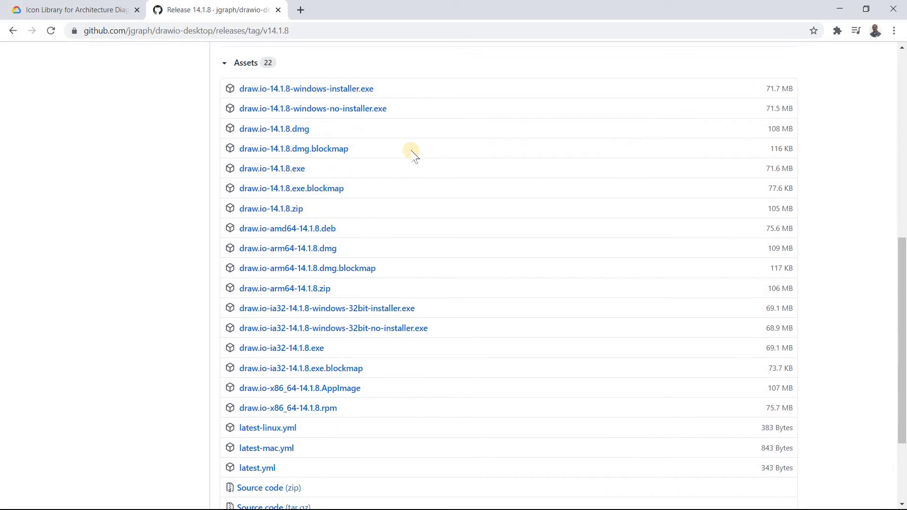
{"action": "scroll", "coordinate": [409, 159], "scroll_direction": "up", "scroll_amount": 9}
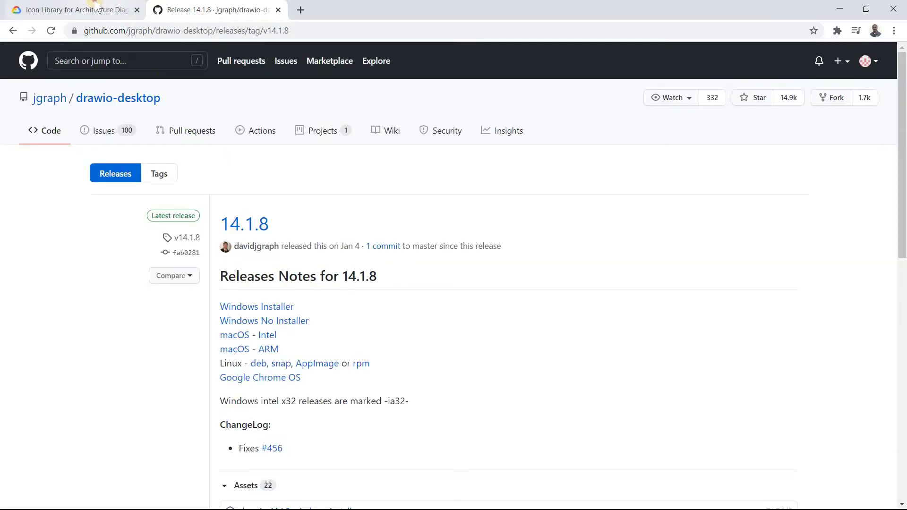
Step: Switch back to the Google Cloud icon library and start the stopwatch beside draw.io Desktop
{"action": "left_click", "coordinate": [93, 8]}
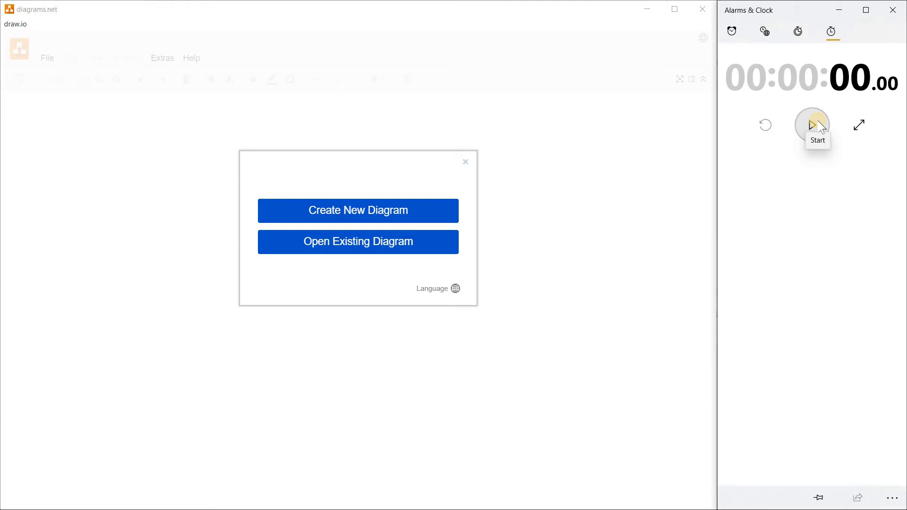
{"action": "left_click", "coordinate": [821, 126]}
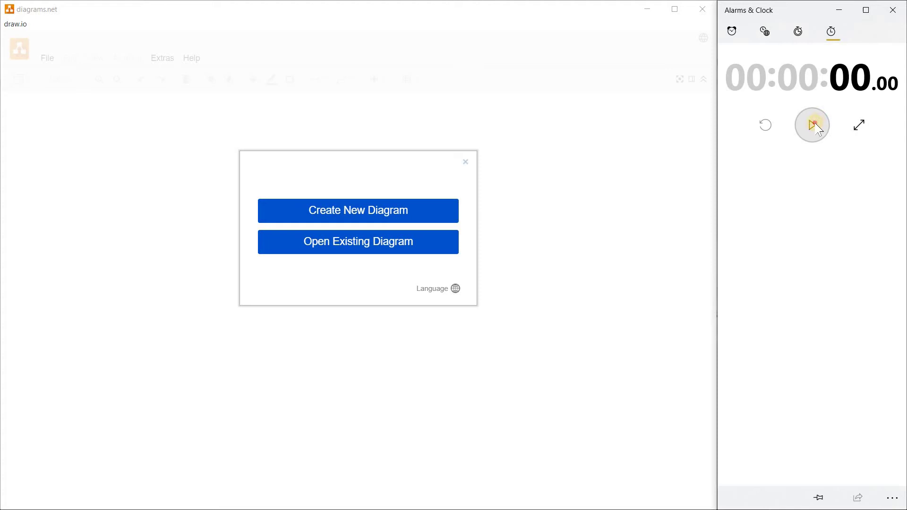
Step: Start the stopwatch and create a new Blank Diagram
{"action": "left_click", "coordinate": [816, 126]}
{"action": "left_click", "coordinate": [336, 213]}
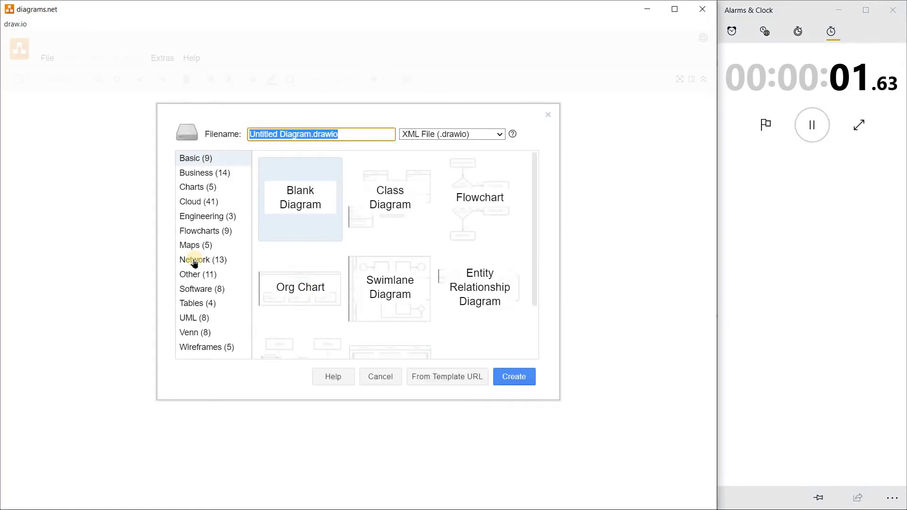
{"action": "left_click", "coordinate": [520, 380]}
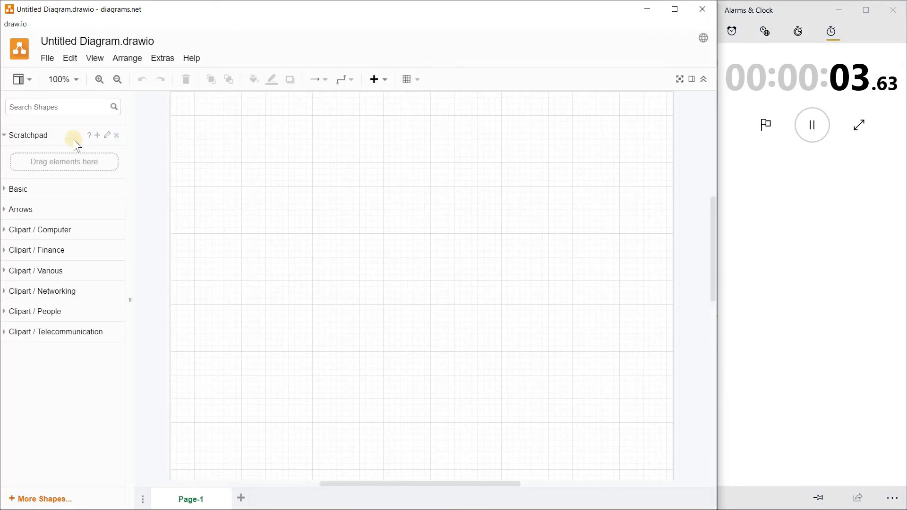
Step: Add the Google Cloud Platform shape libraries to the sidebar through More Shapes
{"action": "left_click", "coordinate": [46, 498]}
{"action": "scroll", "coordinate": [267, 204], "scroll_direction": "down", "scroll_amount": 1}
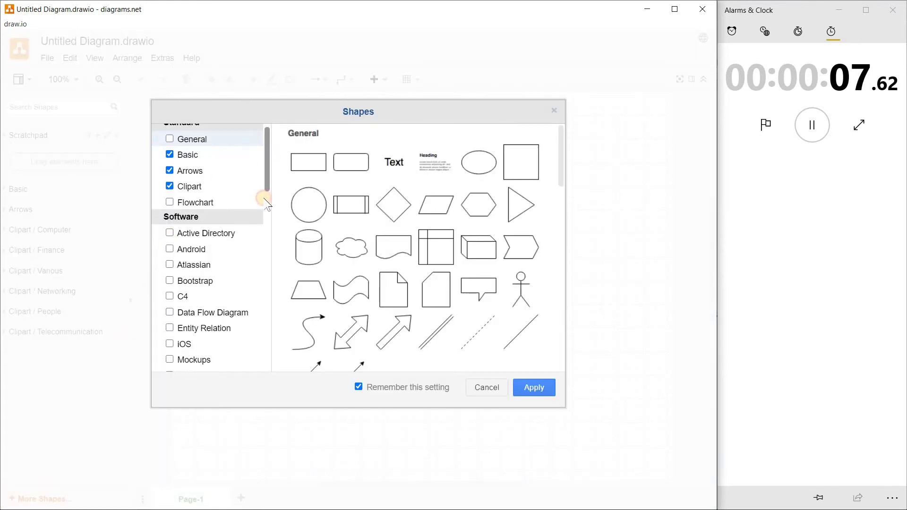
{"action": "left_click_drag", "start_coordinate": [264, 200], "coordinate": [229, 265]}
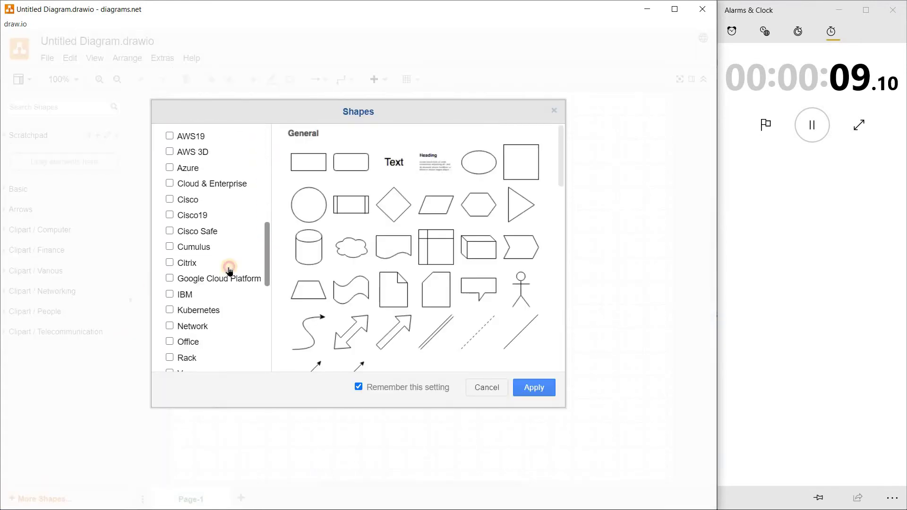
{"action": "left_click", "coordinate": [170, 279]}
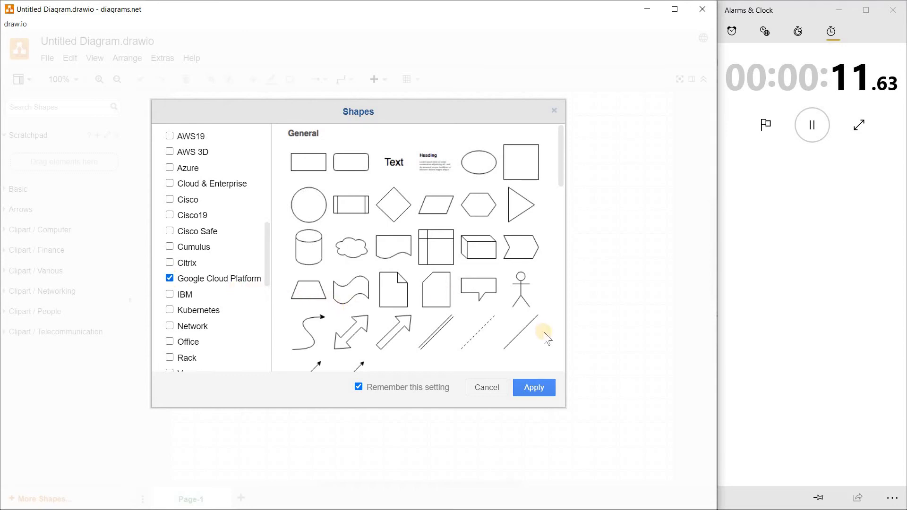
{"action": "left_click", "coordinate": [531, 386]}
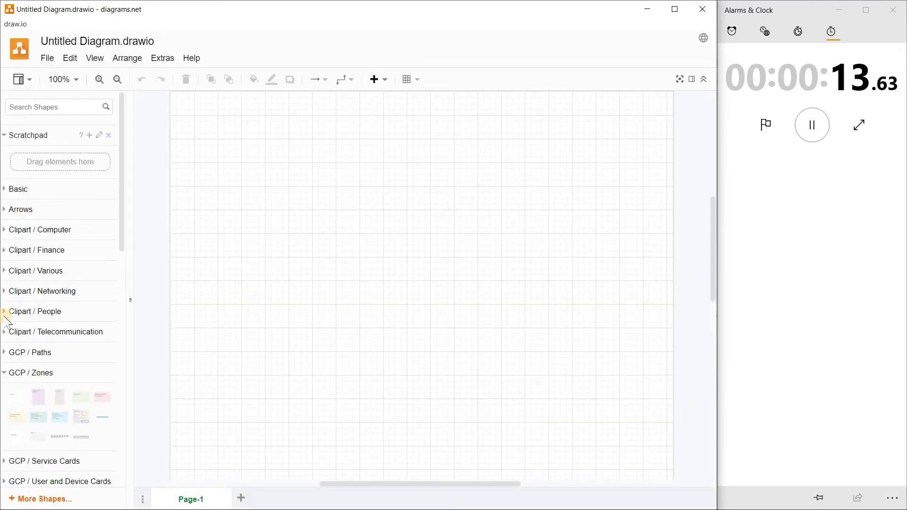
Step: Search shapes for 'pubsub' and place a Cloud Pub/Sub icon on the canvas
{"action": "left_click", "coordinate": [9, 373]}
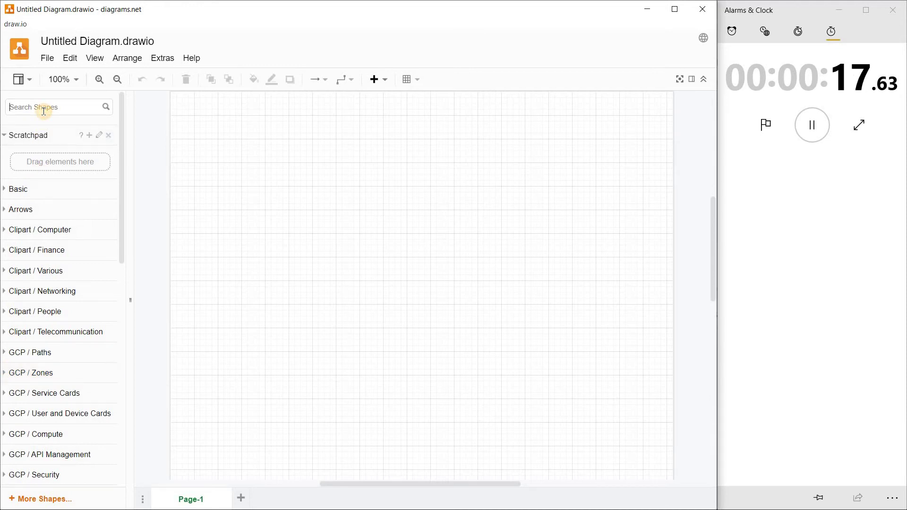
{"action": "type", "text": "pubsub"}
{"action": "key", "text": "Return"}
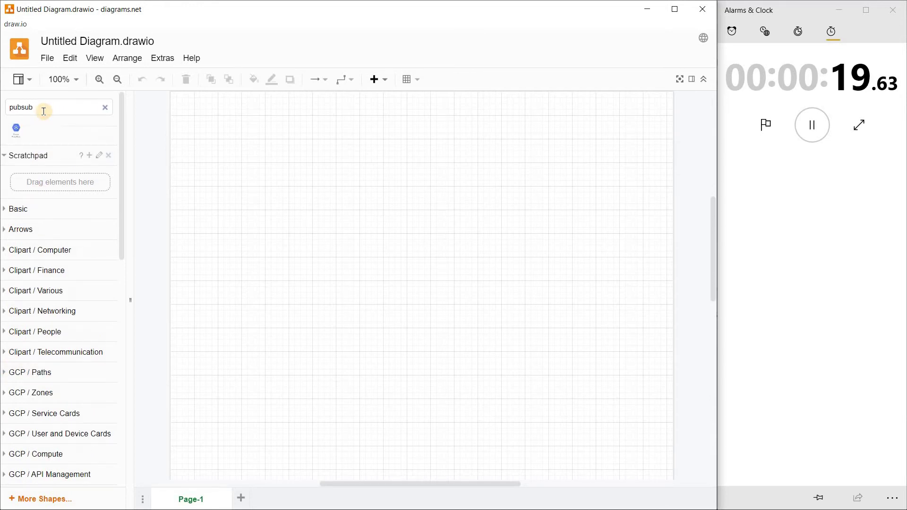
{"action": "left_click_drag", "start_coordinate": [16, 130], "coordinate": [268, 175]}
Step: Search for 'cloud storage' and place the Cloud Storage icon below Pub/Sub
{"action": "double_click", "coordinate": [47, 108]}
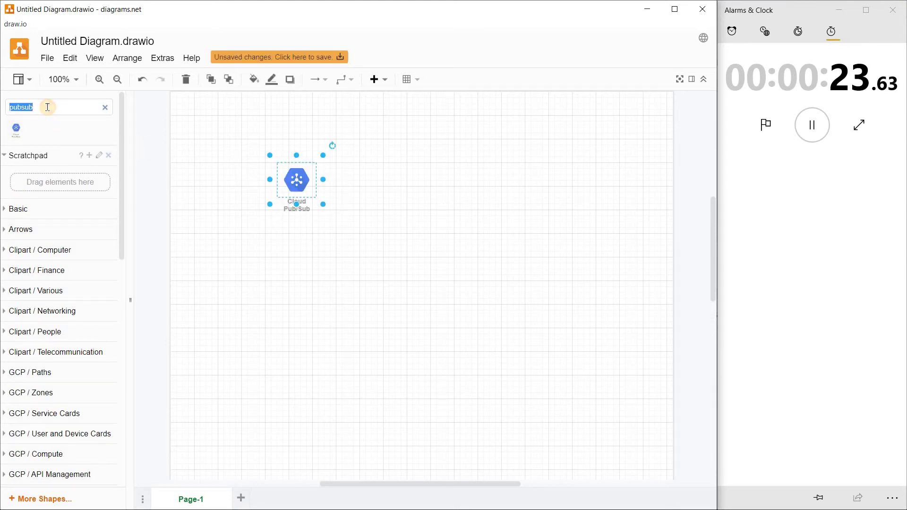
{"action": "type", "text": "cloud stor"}
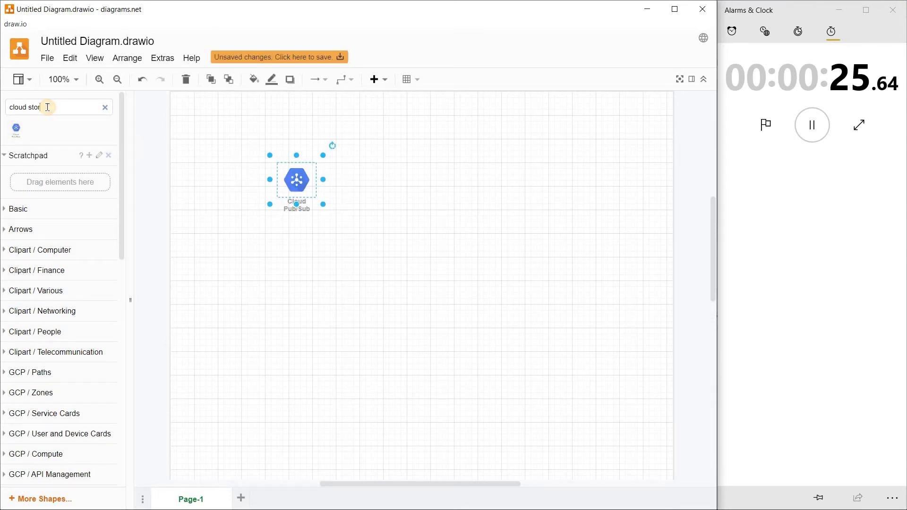
{"action": "type", "text": "age"}
{"action": "key", "text": "Return"}
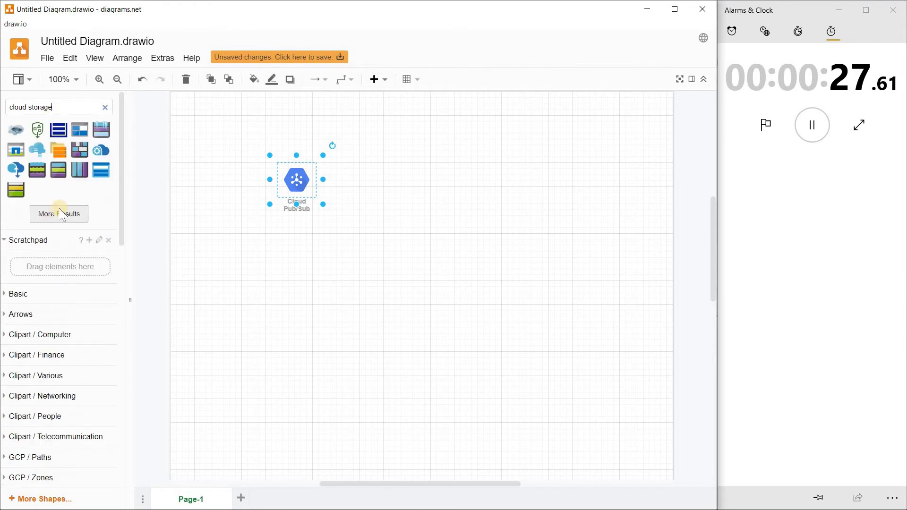
{"action": "left_click", "coordinate": [61, 215]}
{"action": "left_click", "coordinate": [55, 277]}
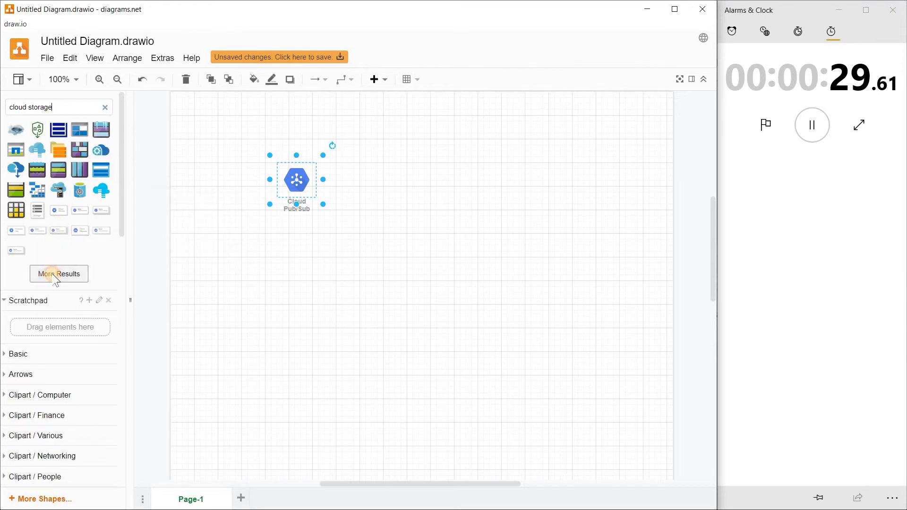
{"action": "left_click_drag", "start_coordinate": [36, 270], "coordinate": [281, 260]}
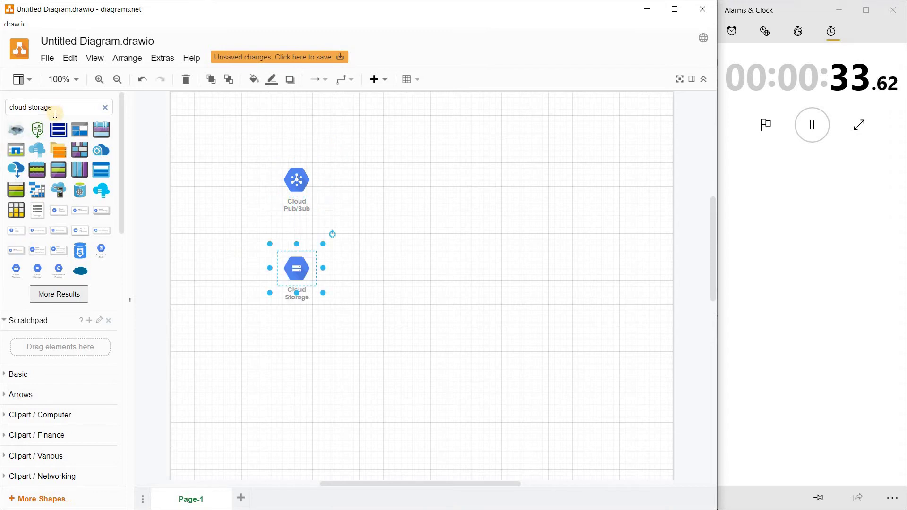
Step: Search for 'dataflow' and place Cloud Dataflow to the right of Pub/Sub and Storage
{"action": "triple_click", "coordinate": [55, 113]}
{"action": "mouse_move", "coordinate": [72, 134]}
{"action": "type", "text": "data"}
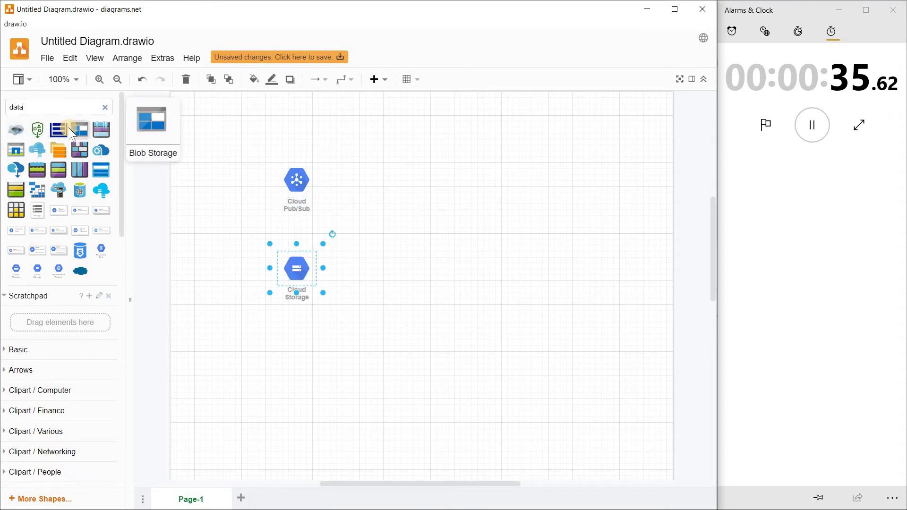
{"action": "type", "text": "flow"}
{"action": "key", "text": "Return"}
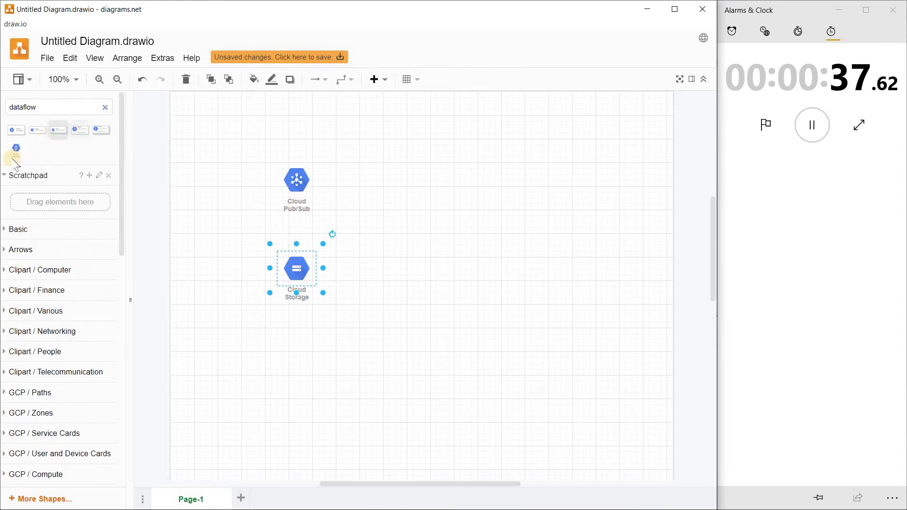
{"action": "left_click_drag", "start_coordinate": [15, 149], "coordinate": [399, 218]}
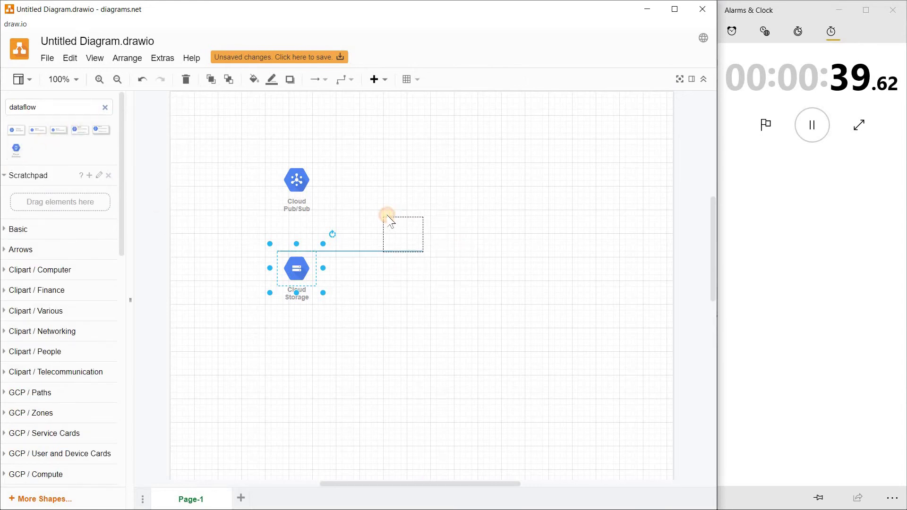
{"action": "left_click_drag", "start_coordinate": [387, 218], "coordinate": [385, 212]}
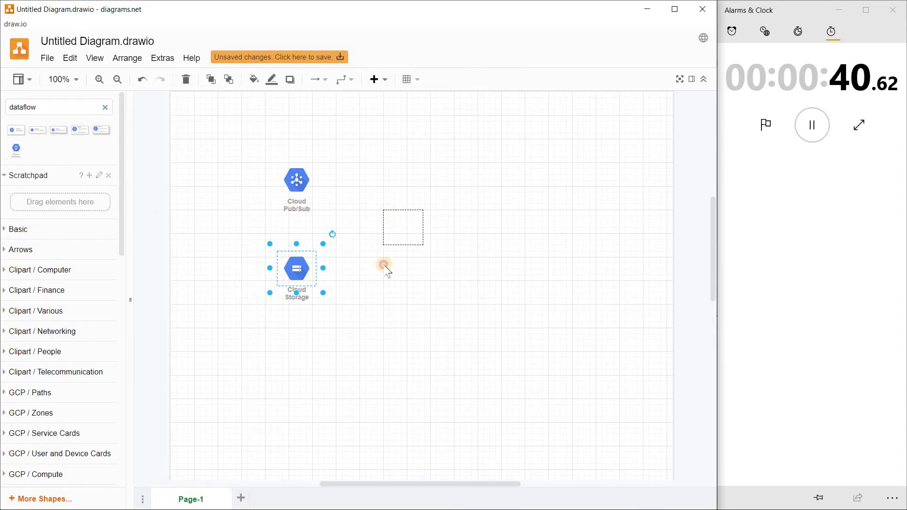
Step: Search for 'bigquery' and place a BigQuery icon to the right of Dataflow
{"action": "double_click", "coordinate": [54, 103]}
{"action": "type", "text": "bigqu"}
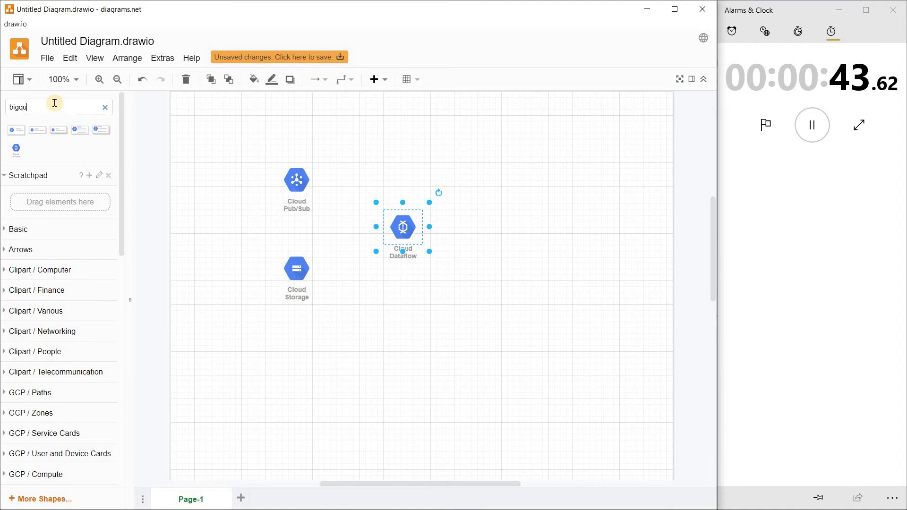
{"action": "type", "text": "e"}
{"action": "key", "text": "BackSpace"}
{"action": "type", "text": "ery"}
{"action": "key", "text": "Return"}
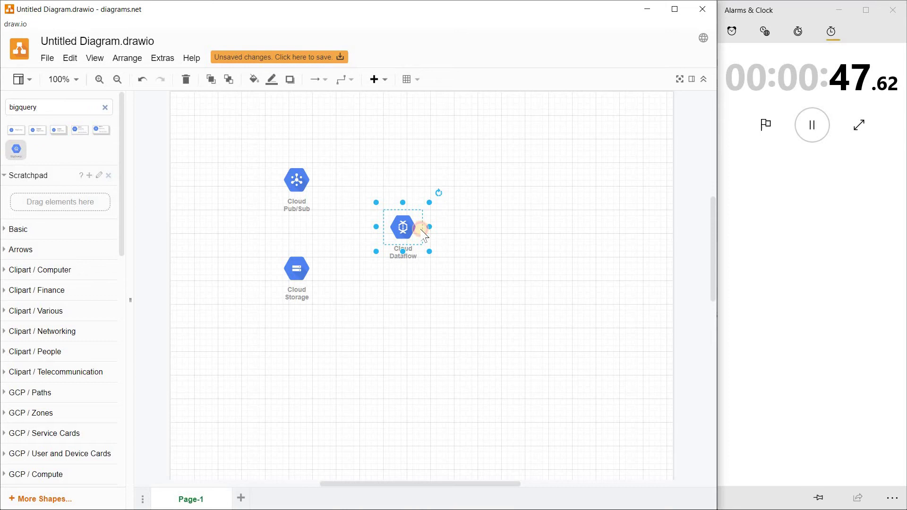
{"action": "left_click_drag", "start_coordinate": [16, 149], "coordinate": [490, 215]}
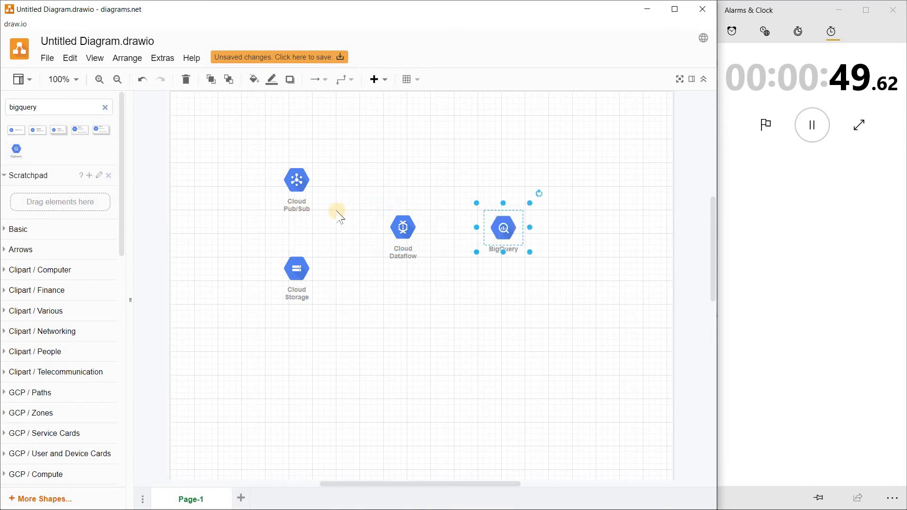
Step: Draw three arrows: Pub/Sub→Cloud Dataflow, Cloud Storage→Cloud Dataflow and Cloud Dataflow→BigQuery
{"action": "left_click", "coordinate": [308, 188]}
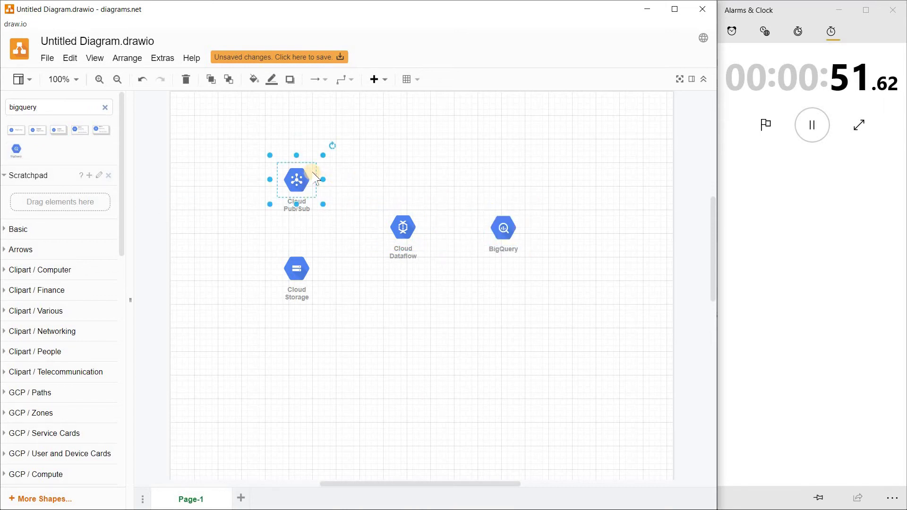
{"action": "left_click_drag", "start_coordinate": [340, 177], "coordinate": [404, 216]}
{"action": "left_click", "coordinate": [296, 267]}
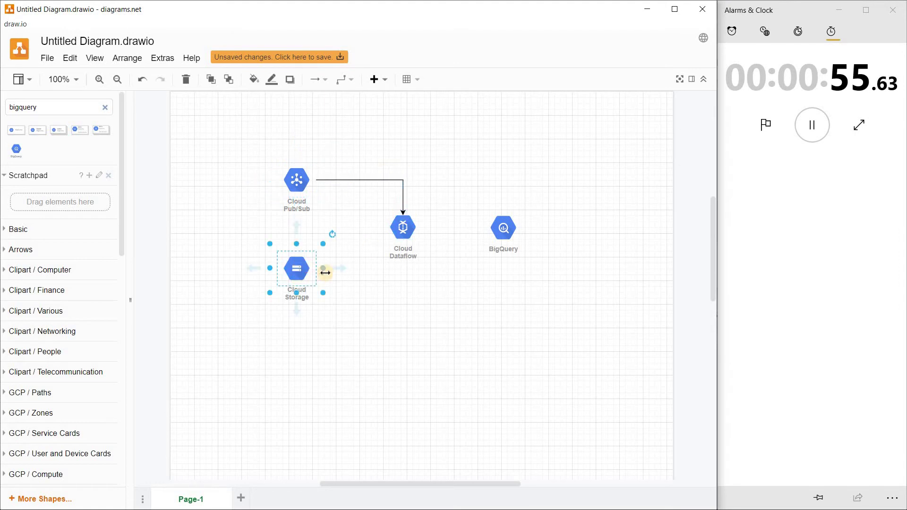
{"action": "left_click_drag", "start_coordinate": [340, 271], "coordinate": [423, 233]}
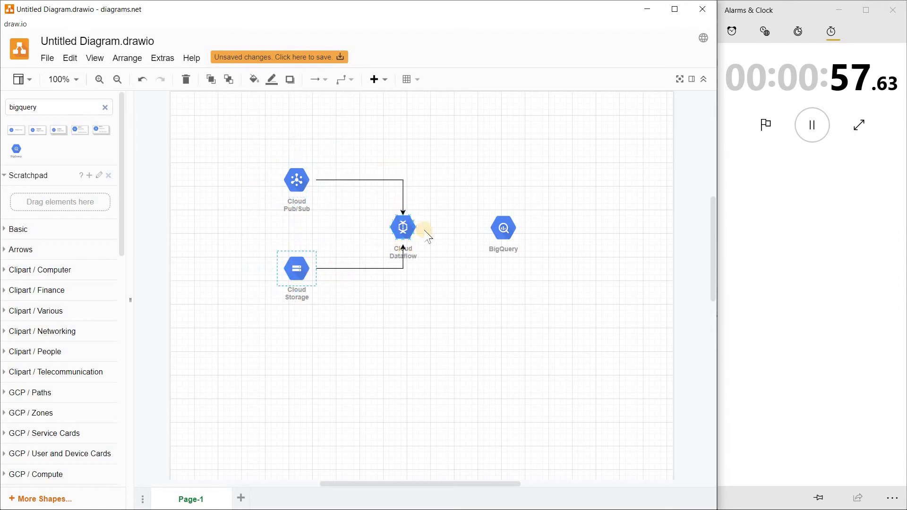
{"action": "left_click", "coordinate": [406, 231]}
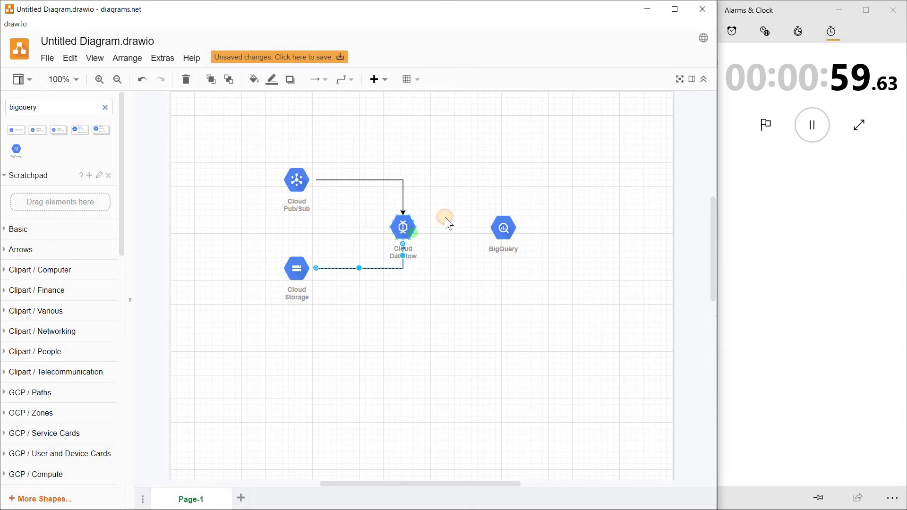
{"action": "left_click_drag", "start_coordinate": [447, 229], "coordinate": [482, 229]}
{"action": "left_click", "coordinate": [512, 227]}
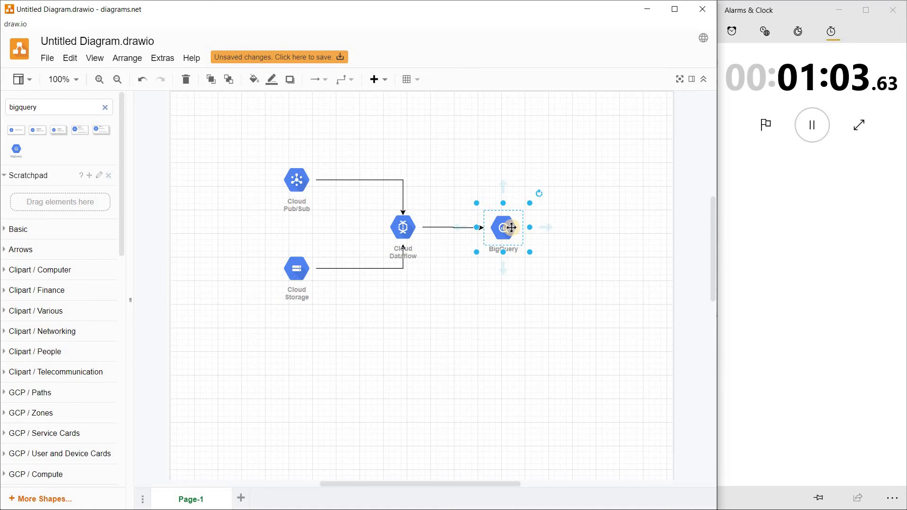
{"action": "left_click", "coordinate": [480, 300]}
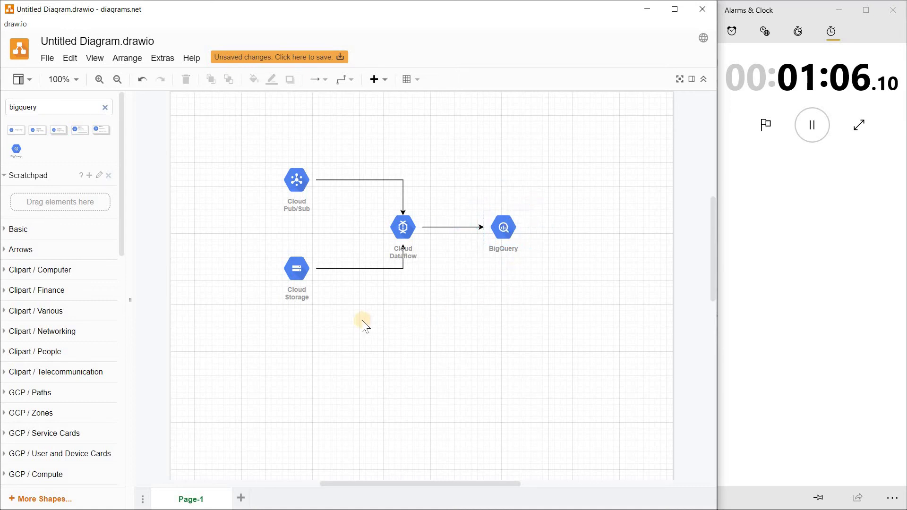
Step: Insert the Google Cloud Platform zone, send it to back, and position it around all icons
{"action": "left_click", "coordinate": [49, 413]}
{"action": "left_click_drag", "start_coordinate": [118, 208], "coordinate": [119, 242]}
{"action": "left_click", "coordinate": [17, 314]}
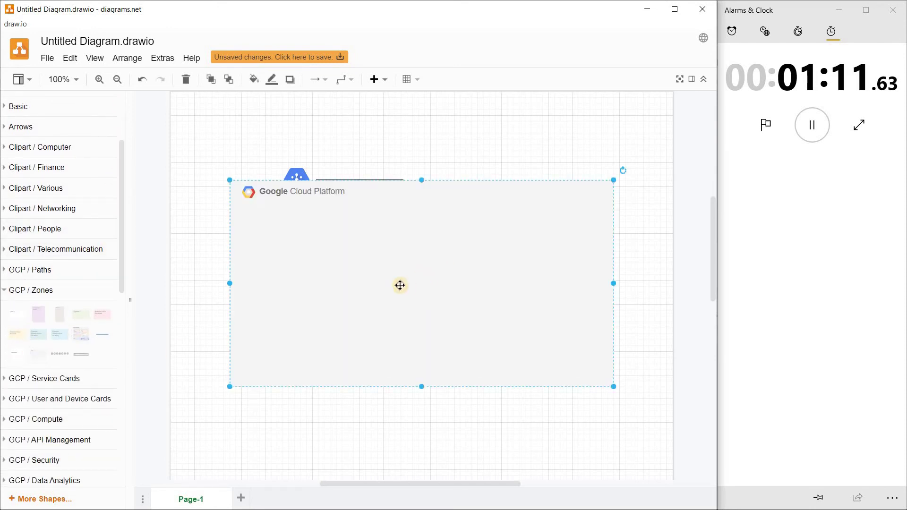
{"action": "left_click_drag", "start_coordinate": [400, 286], "coordinate": [395, 234]}
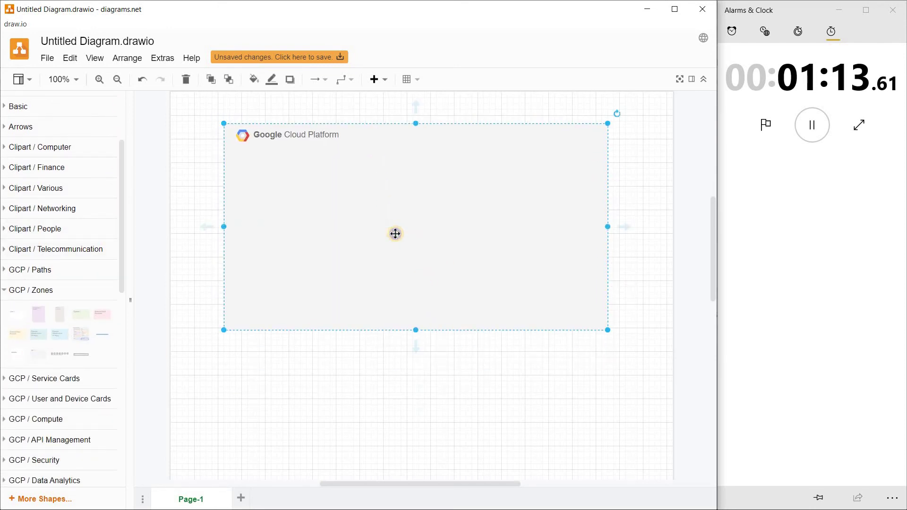
{"action": "right_click", "coordinate": [396, 234]}
{"action": "left_click", "coordinate": [456, 376]}
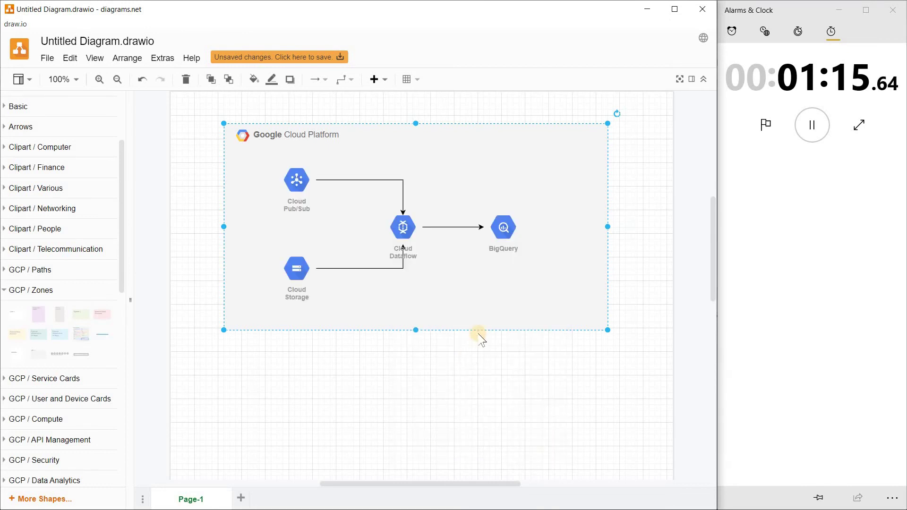
{"action": "left_click_drag", "start_coordinate": [456, 314], "coordinate": [585, 304]}
Step: Insert the blue architecture title bar, shorten it, and place it at the frame's top
{"action": "left_click", "coordinate": [102, 334]}
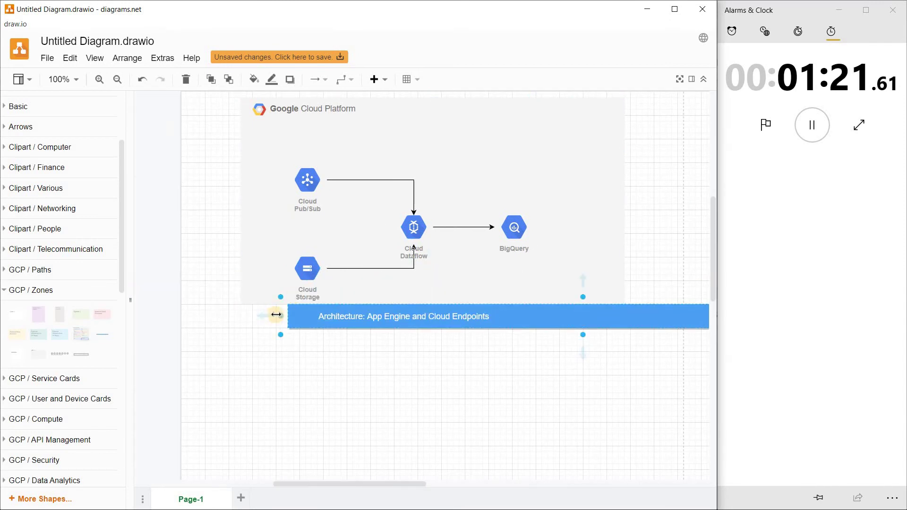
{"action": "left_click_drag", "start_coordinate": [277, 315], "coordinate": [527, 347]}
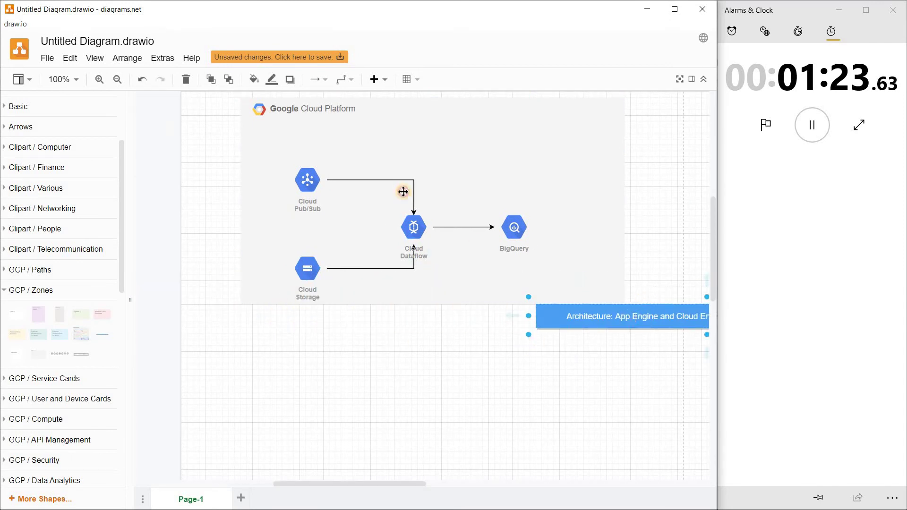
{"action": "left_click_drag", "start_coordinate": [404, 191], "coordinate": [392, 164]}
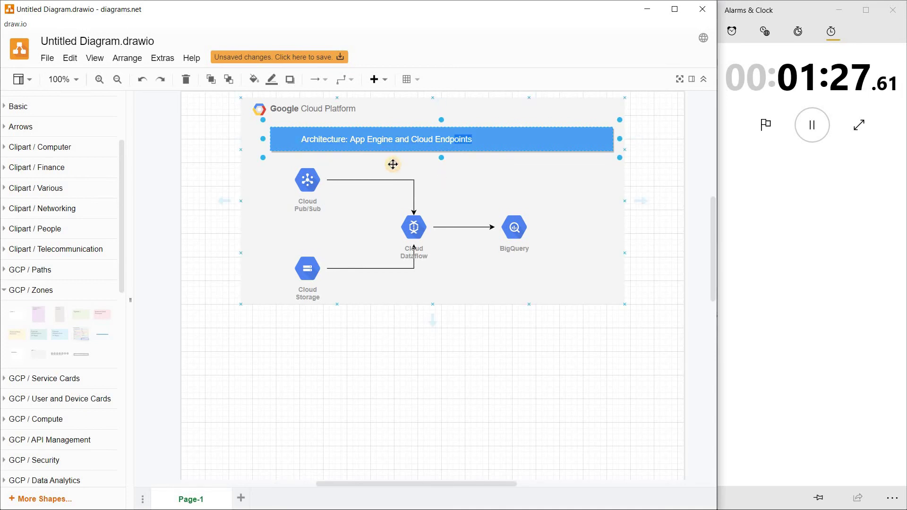
Step: Change the title text to 'Architecture: Streaming & Batch'
{"action": "key", "text": "shift+Left"}
{"action": "key", "text": "shift+Left"}
{"action": "key", "text": "shift+Left"}
{"action": "key", "text": "shift+Left"}
{"action": "key", "text": "shift+Left"}
{"action": "key", "text": "shift+Left"}
{"action": "key", "text": "shift+Left"}
{"action": "key", "text": "shift+Left"}
{"action": "key", "text": "shift+Left"}
{"action": "key", "text": "shift+Left"}
{"action": "key", "text": "shift+Left"}
{"action": "key", "text": "shift+Left"}
{"action": "key", "text": "shift+Left"}
{"action": "key", "text": "shift+Left"}
{"action": "key", "text": "shift+Left"}
{"action": "key", "text": "shift+Left"}
{"action": "key", "text": "shift+Left"}
{"action": "key", "text": "shift+Left"}
{"action": "key", "text": "shift+Left"}
{"action": "key", "text": "shift+Left"}
{"action": "type", "text": "St"}
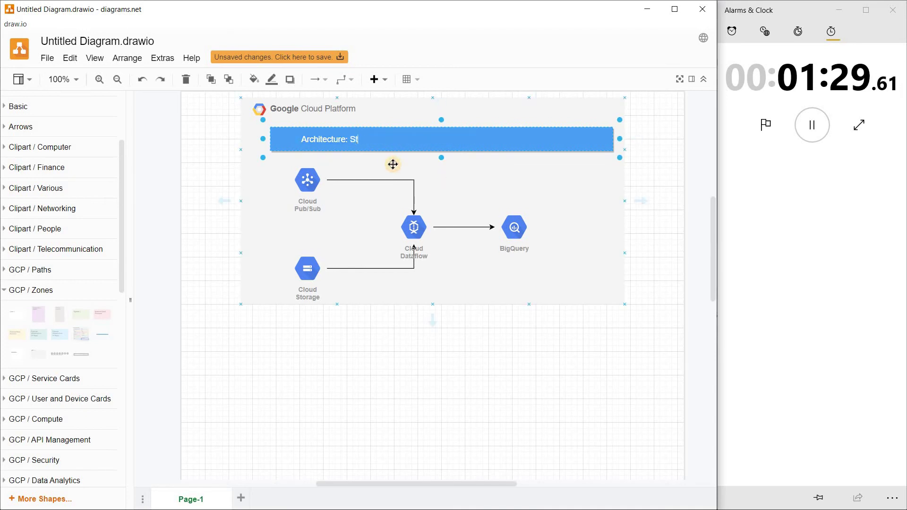
{"action": "type", "text": "reaming & "}
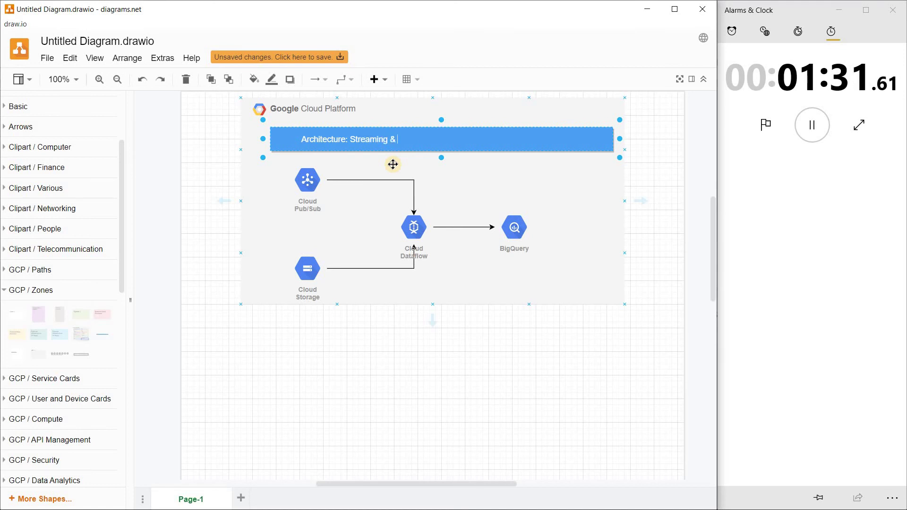
{"action": "type", "text": "Batch"}
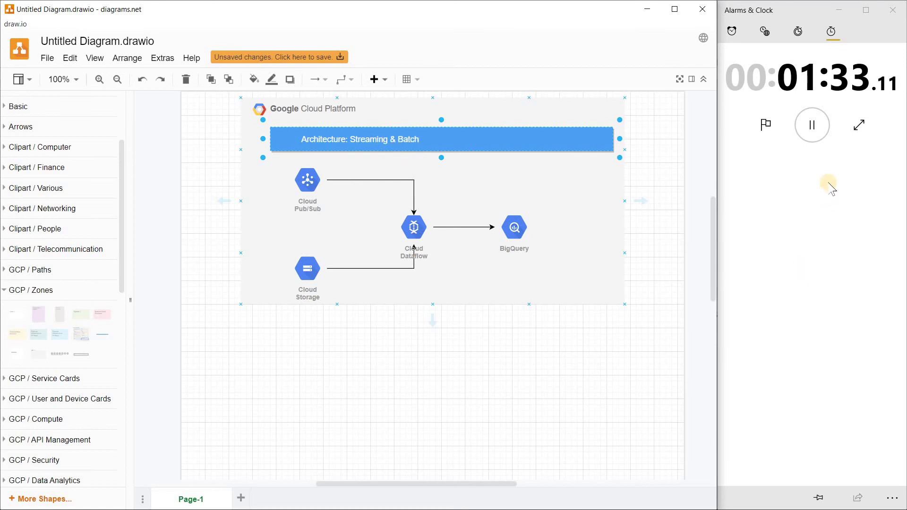
{"action": "left_click", "coordinate": [813, 125]}
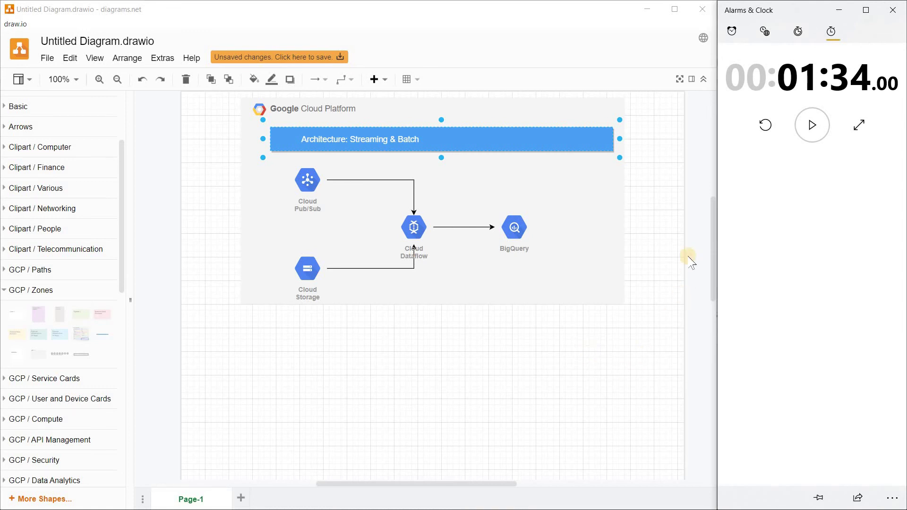
{"action": "left_click_drag", "start_coordinate": [714, 251], "coordinate": [712, 237]}
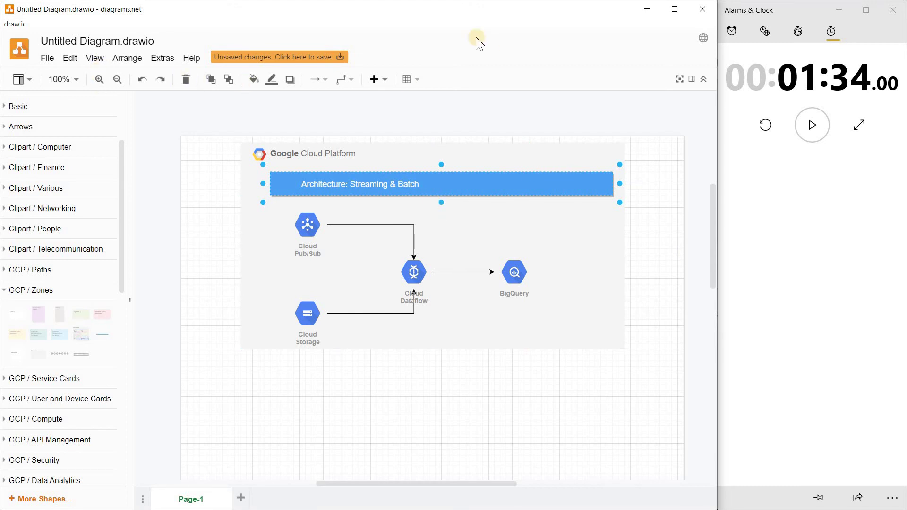
{"action": "left_click", "coordinate": [46, 57]}
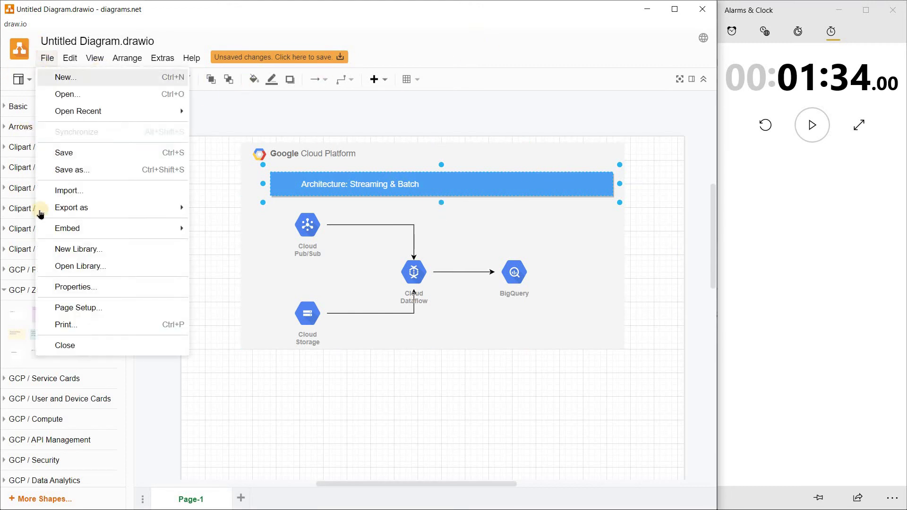
{"action": "mouse_move", "coordinate": [126, 207]}
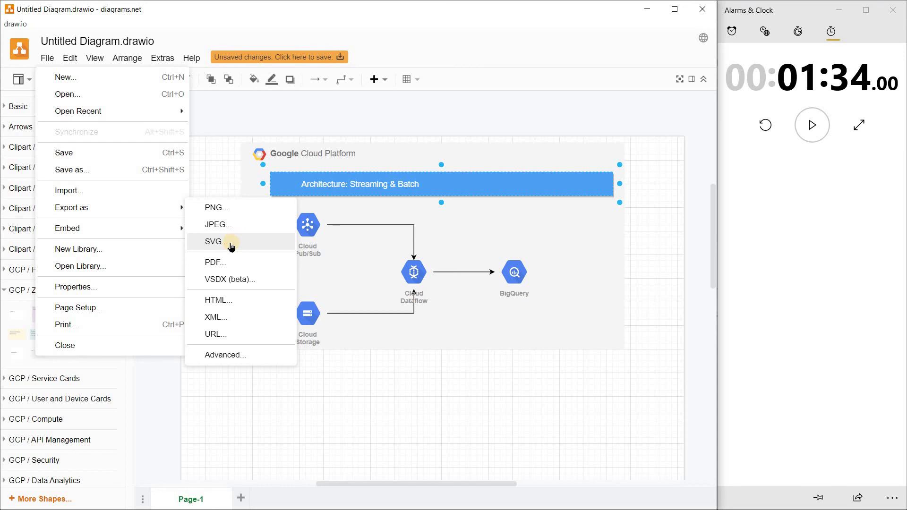
{"action": "mouse_move", "coordinate": [199, 229]}
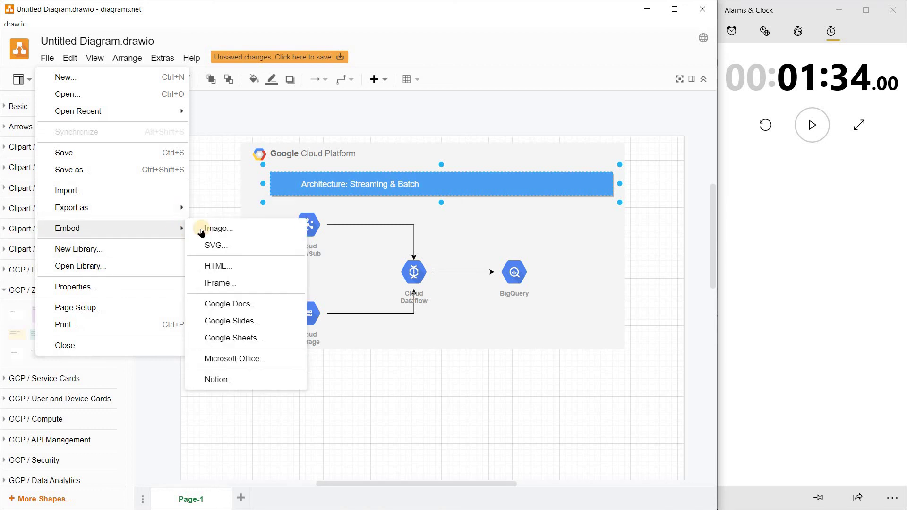
{"action": "mouse_move", "coordinate": [174, 207]}
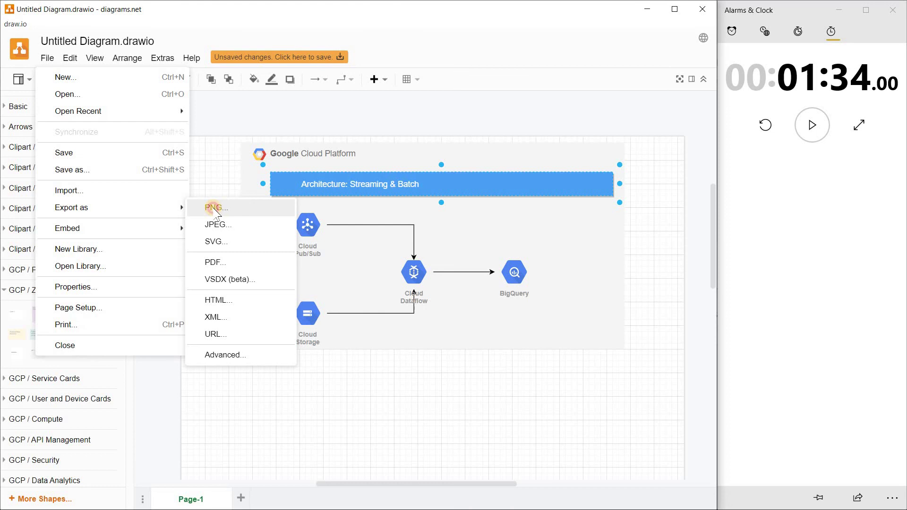
{"action": "left_click", "coordinate": [216, 209]}
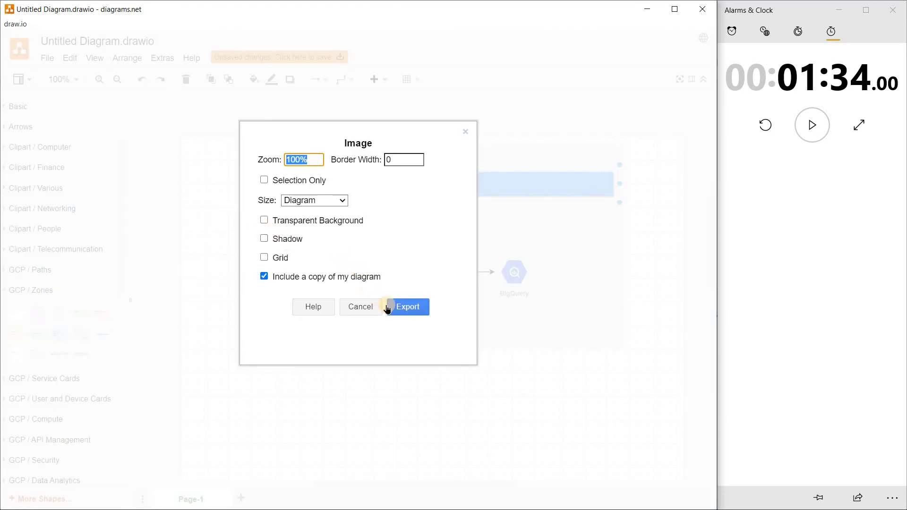
{"action": "left_click", "coordinate": [465, 134]}
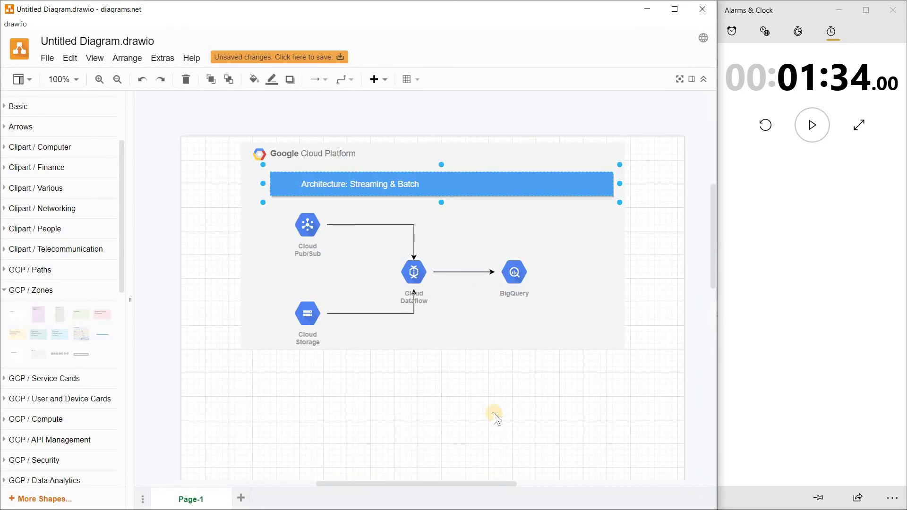